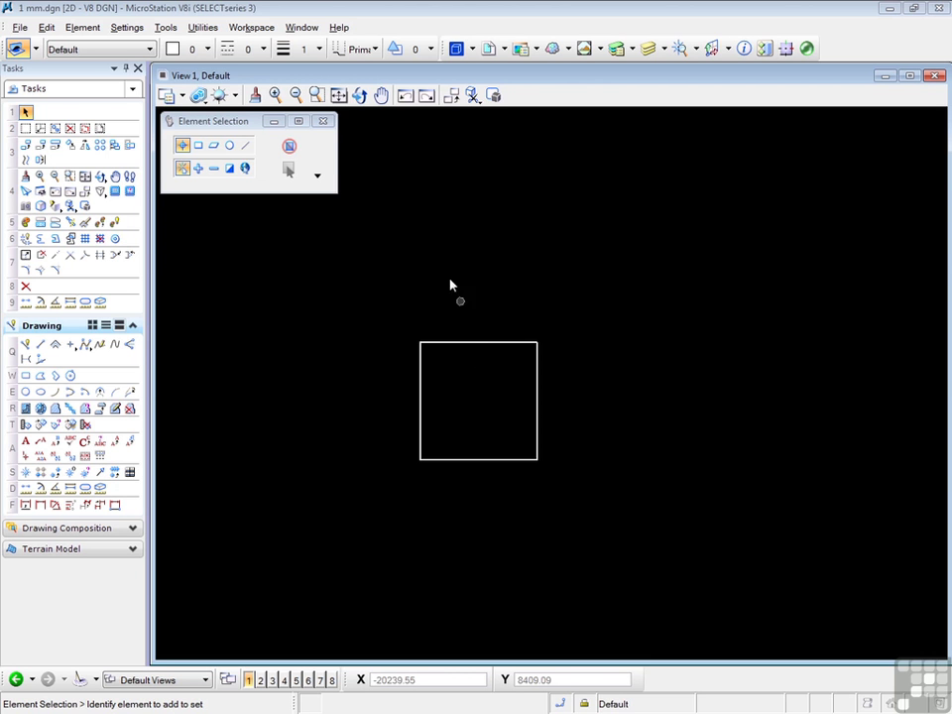
Step: In the Reference preferences, enable Manipulate as Element as a default attachment setting
{"action": "left_click", "coordinate": [258, 33]}
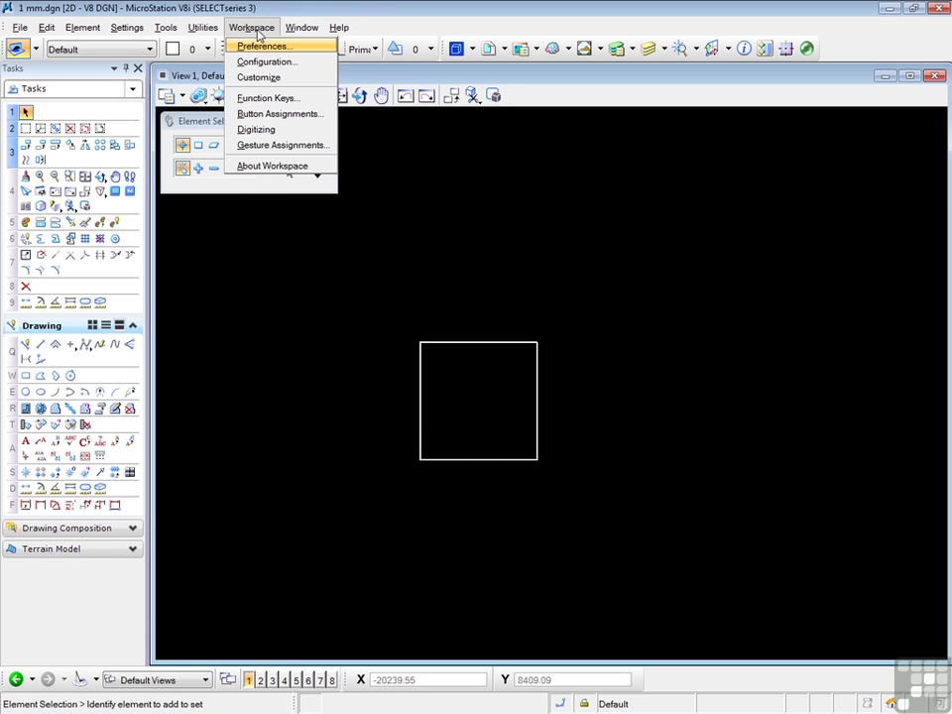
{"action": "left_click", "coordinate": [257, 46]}
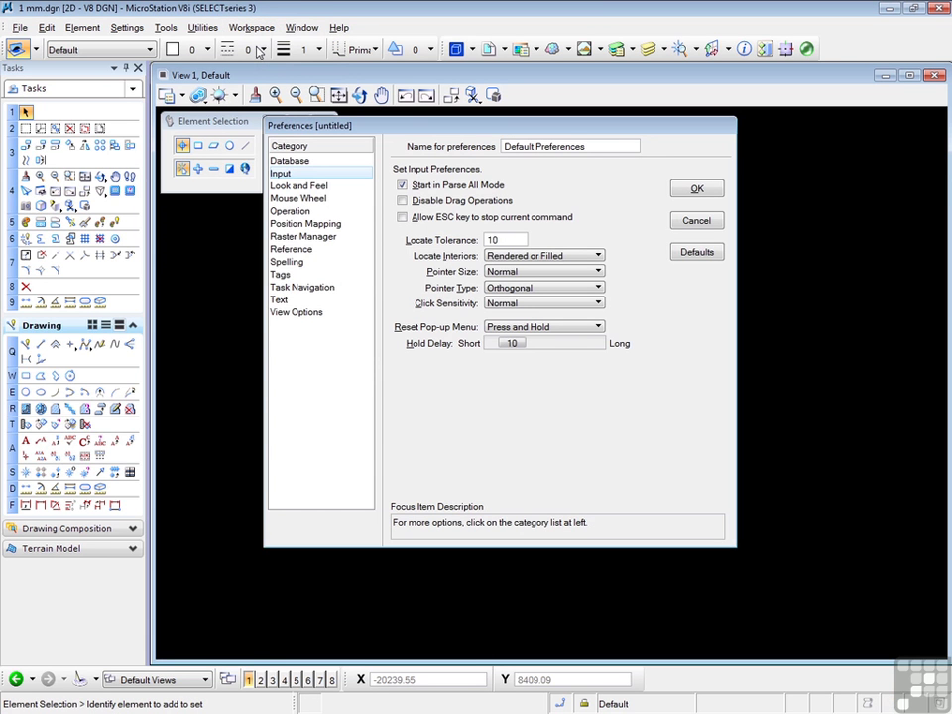
{"action": "left_click", "coordinate": [292, 250]}
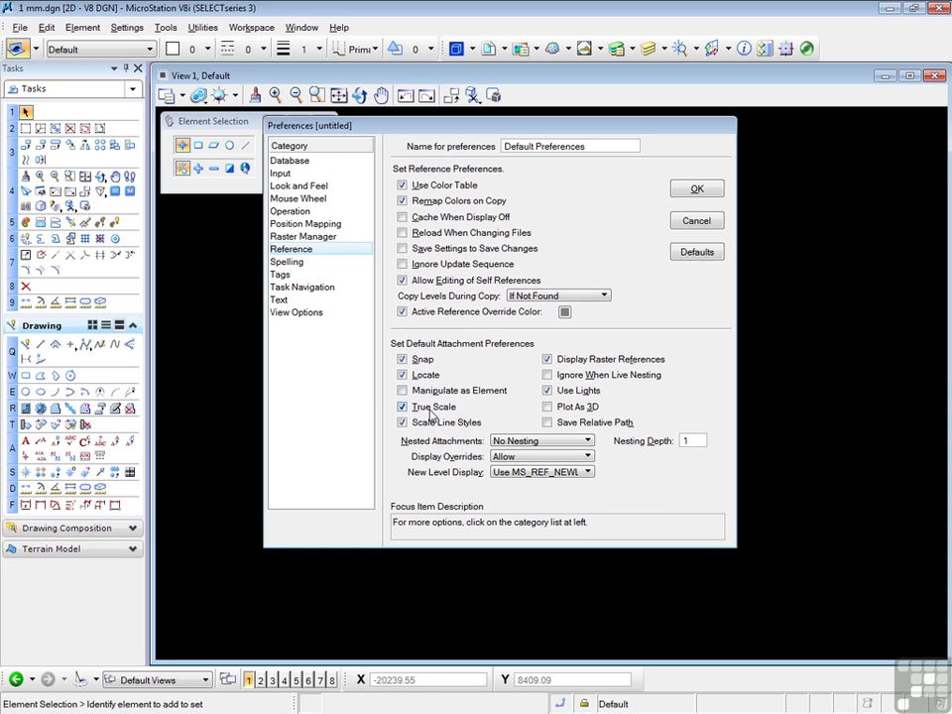
{"action": "left_click", "coordinate": [403, 391]}
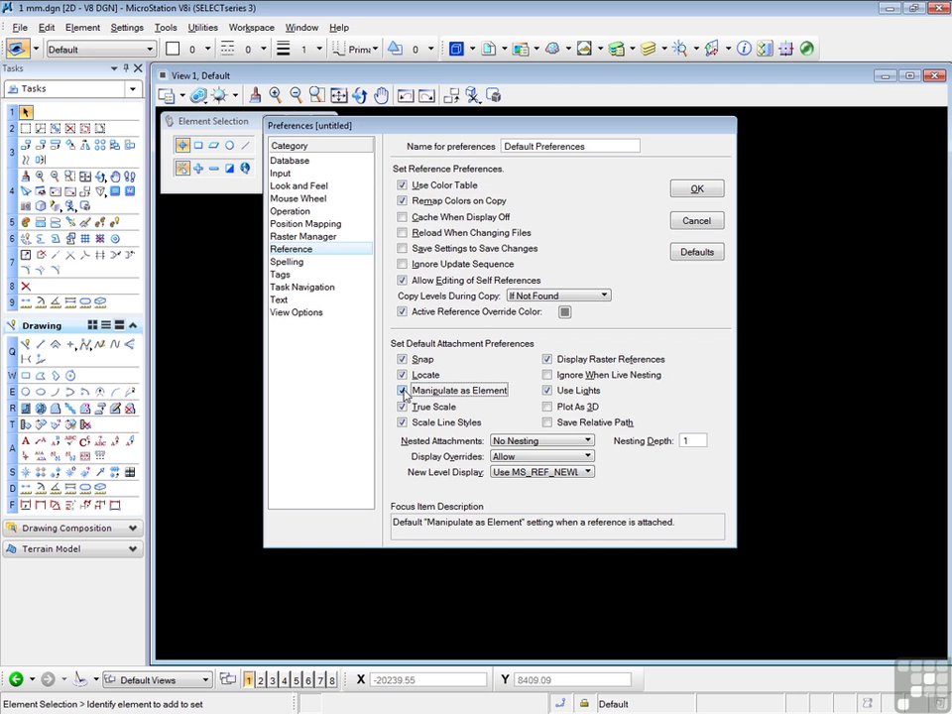
Step: Turn on Save Settings to Save Changes and leave True Scale enabled for reference attachments
{"action": "left_click", "coordinate": [402, 249]}
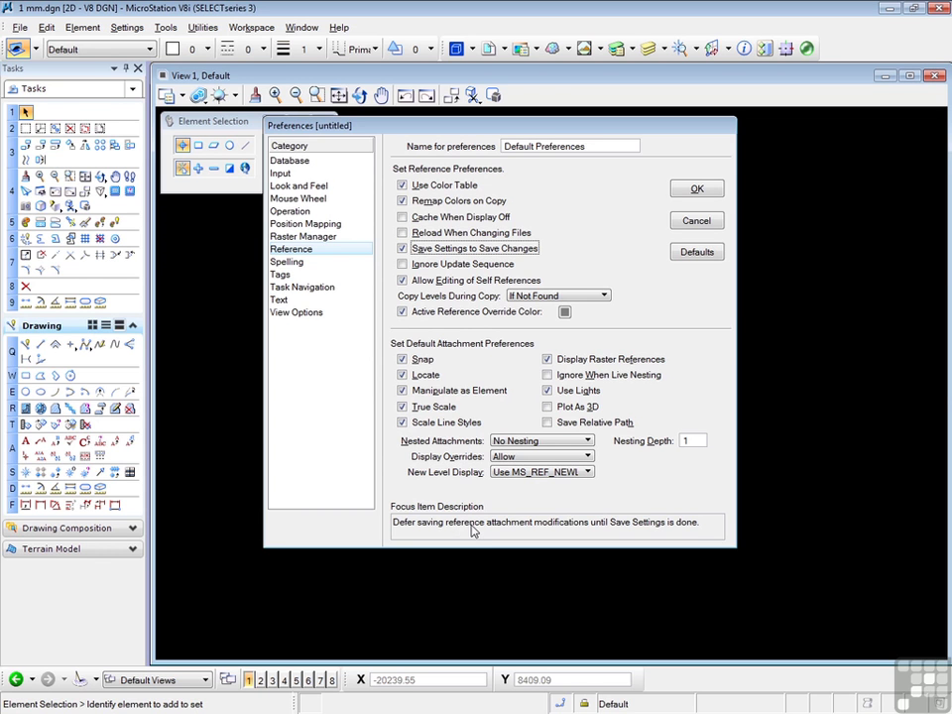
{"action": "left_click", "coordinate": [438, 409]}
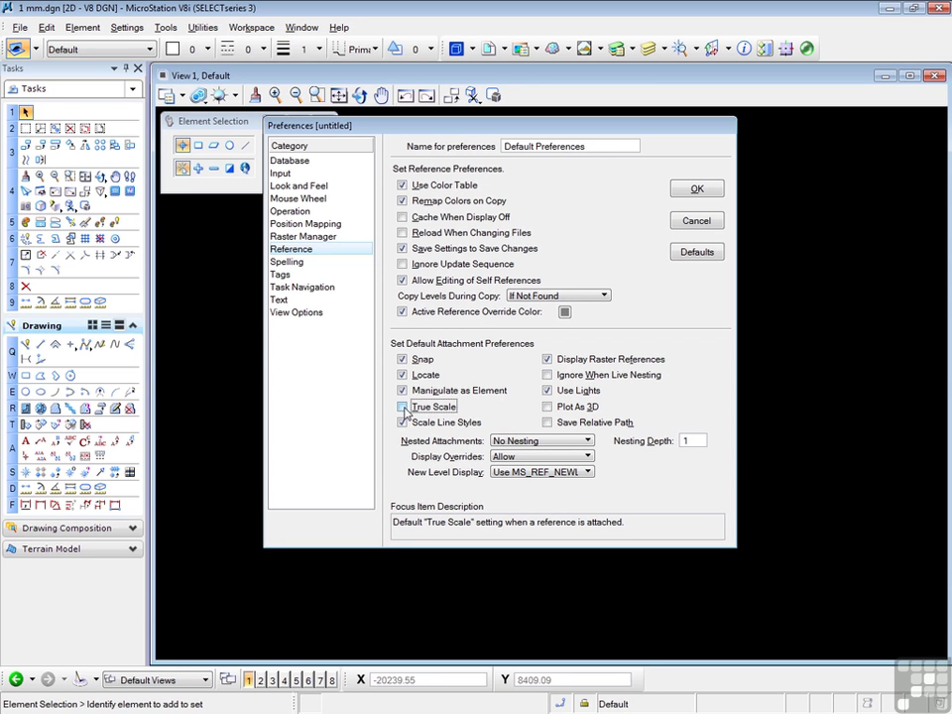
{"action": "left_click", "coordinate": [403, 408]}
Step: Cancel the Preferences dialog to return to the square in 1 mm.dgn
{"action": "left_click", "coordinate": [696, 221]}
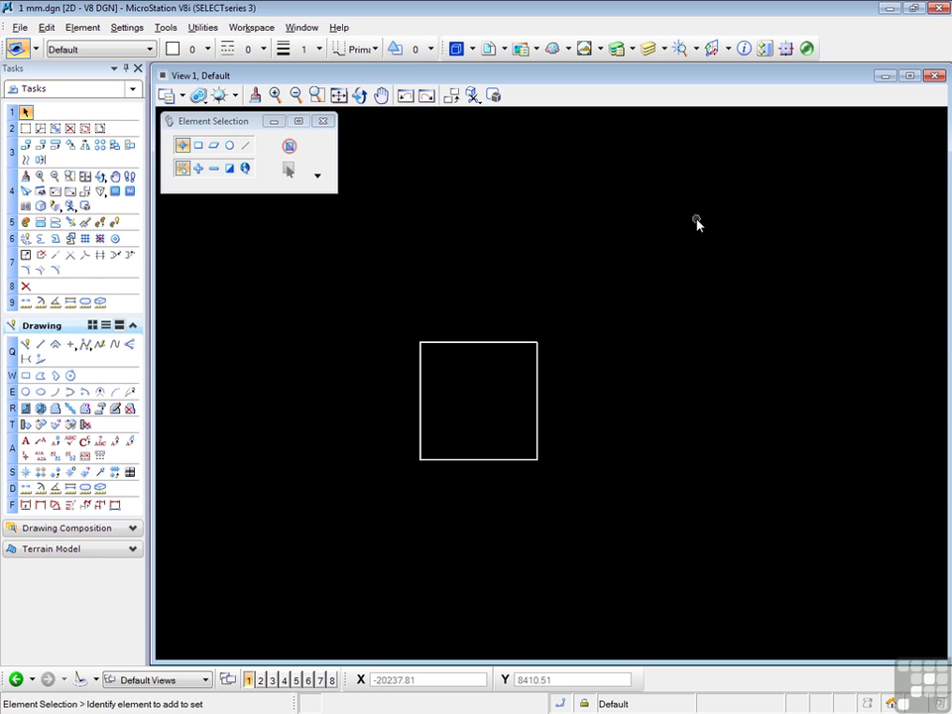
Step: Confirm 1 mm.dgn's working units are millimetres and save the design file settings
{"action": "left_click", "coordinate": [126, 28]}
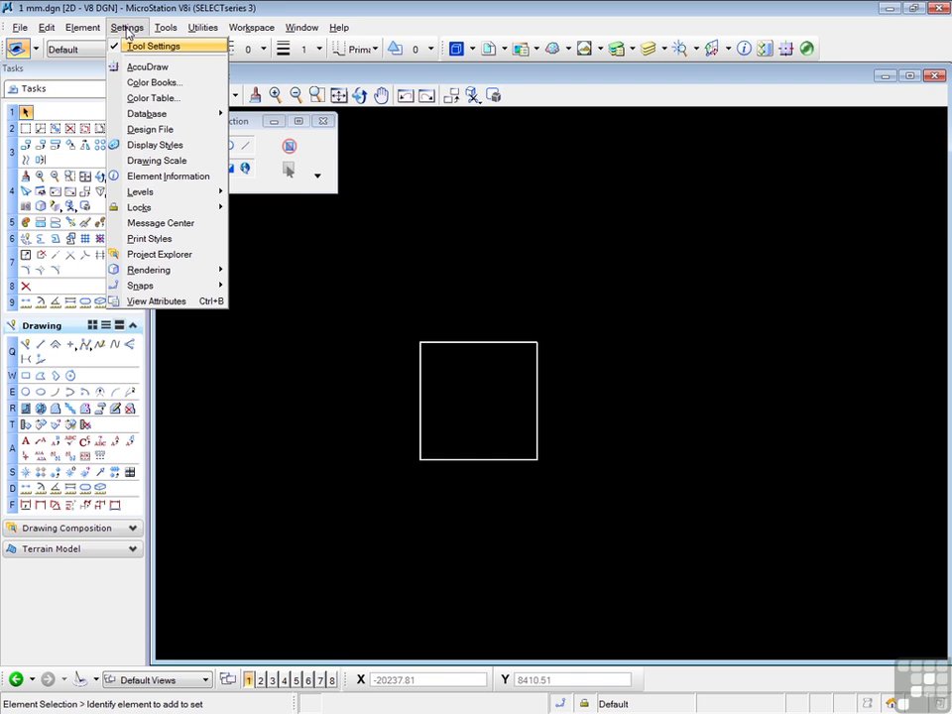
{"action": "left_click", "coordinate": [139, 129]}
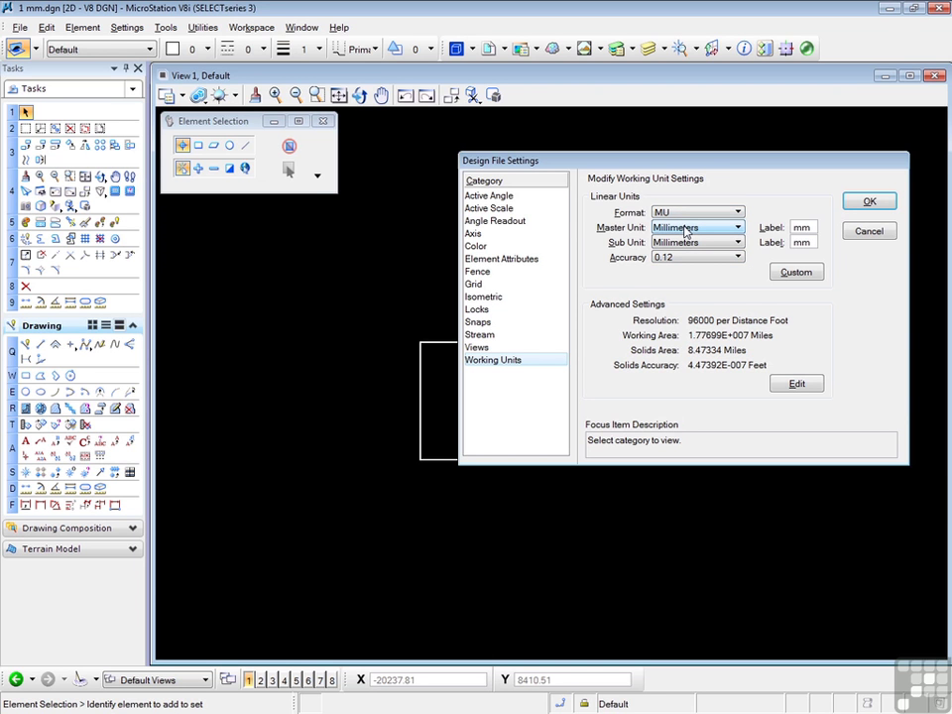
{"action": "left_click", "coordinate": [862, 203]}
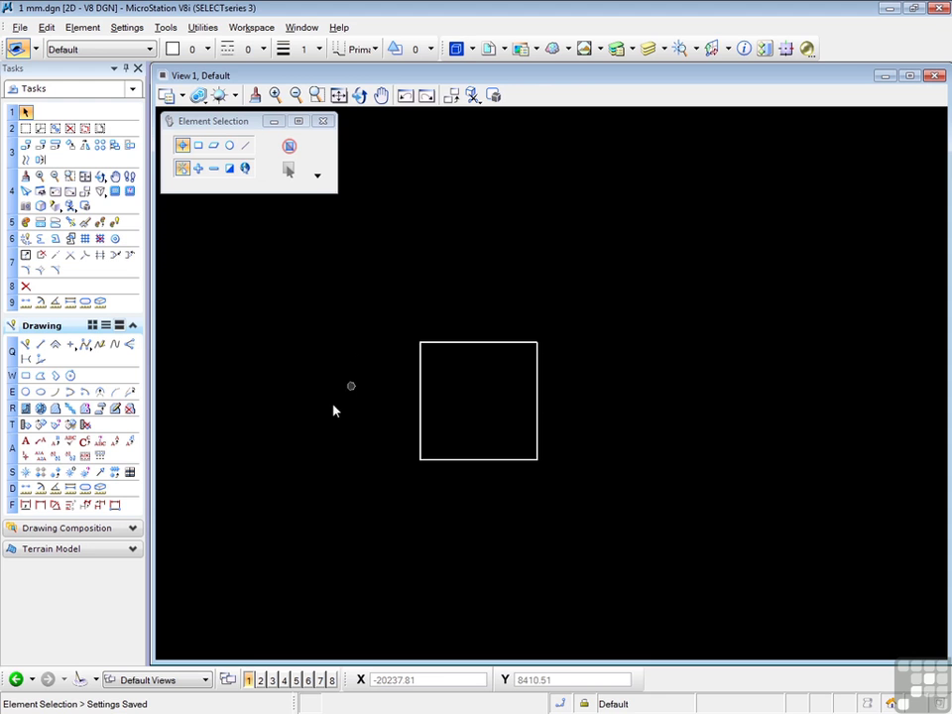
Step: Measure the square's top edge as 1.00 with Place Line, then reset without drawing
{"action": "left_click", "coordinate": [40, 344]}
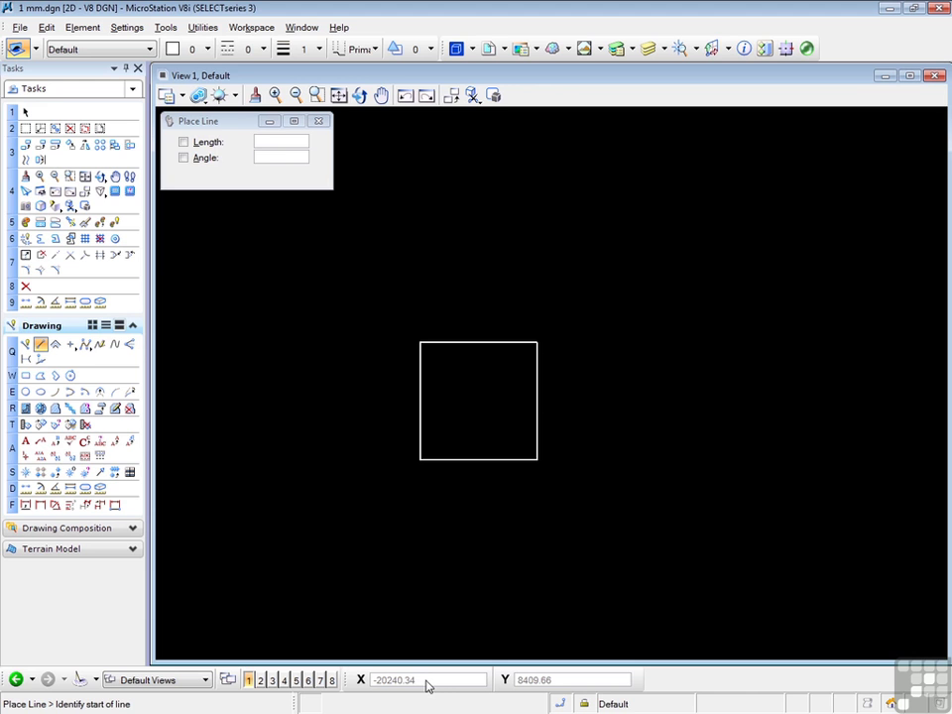
{"action": "left_click", "coordinate": [419, 340]}
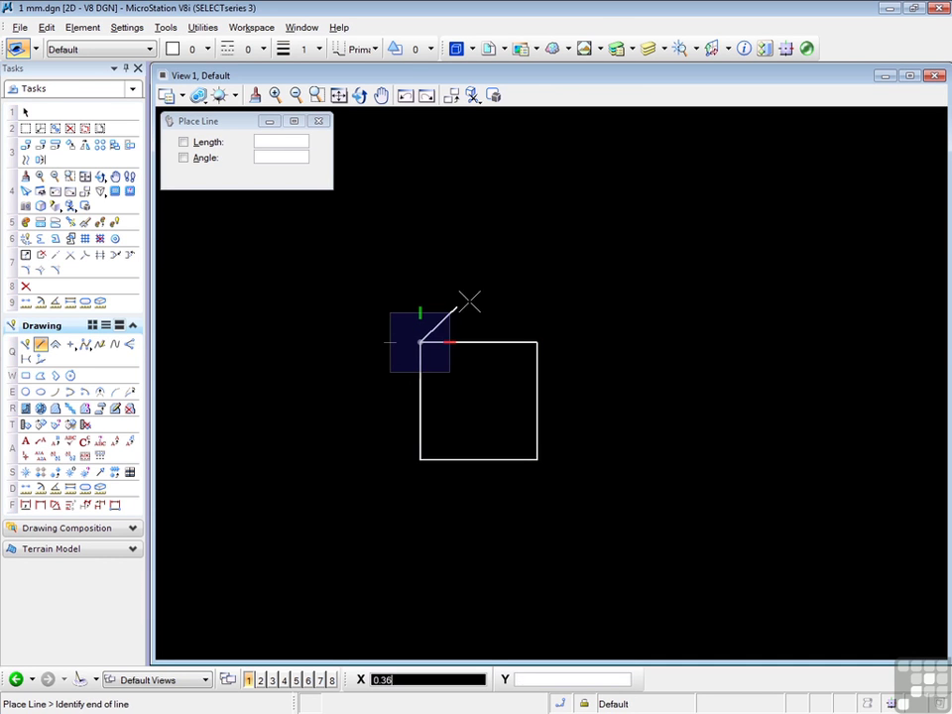
{"action": "right_click", "coordinate": [535, 341]}
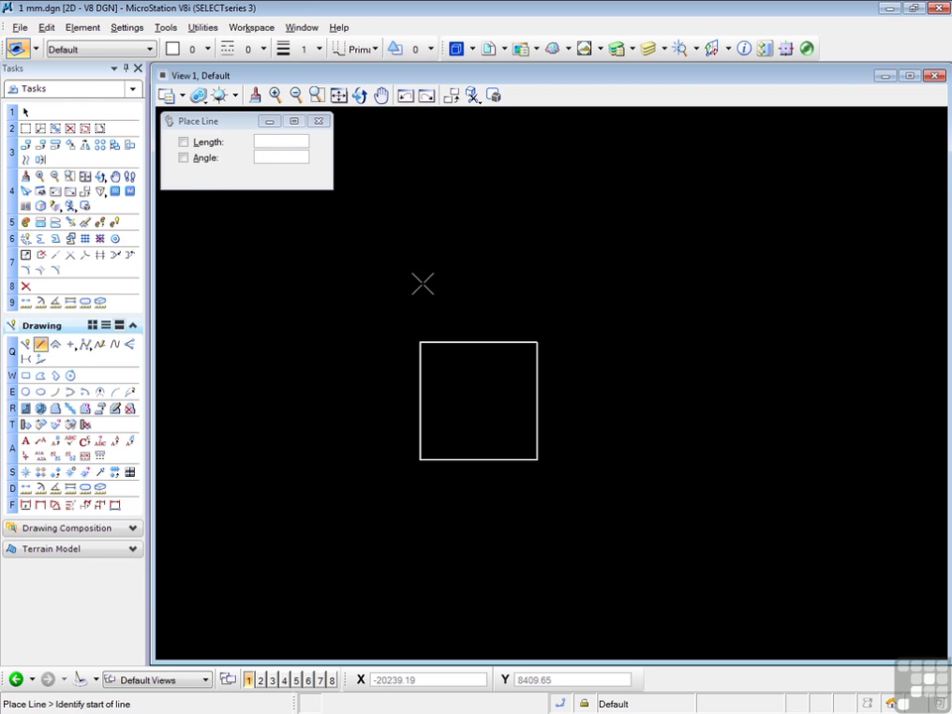
Step: Open the recent file Tblock.dgn in place of 1 mm.dgn
{"action": "left_click", "coordinate": [22, 28]}
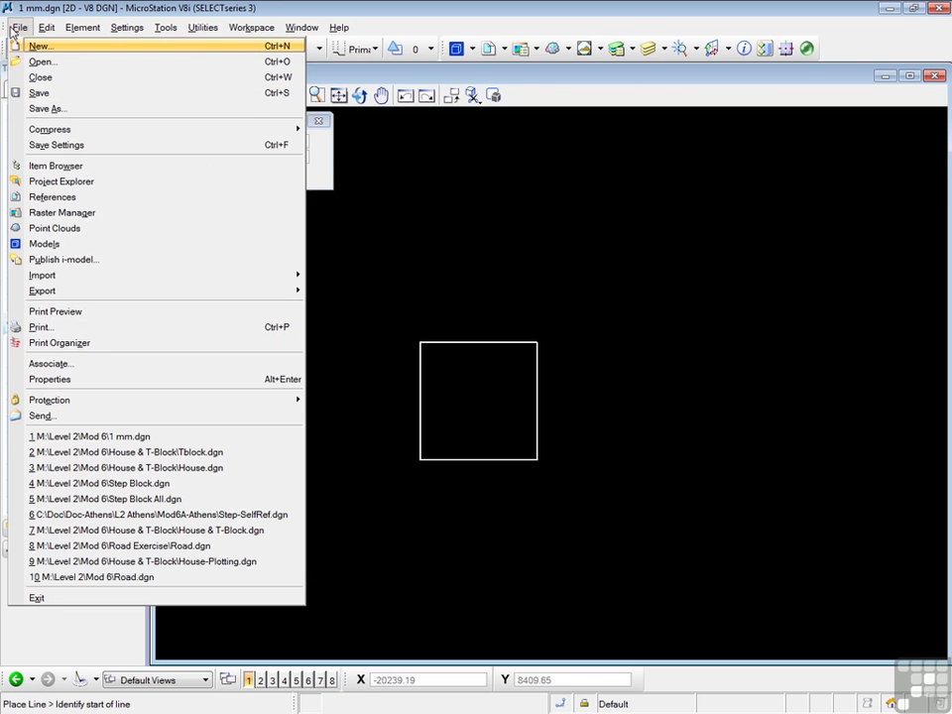
{"action": "left_click", "coordinate": [181, 454]}
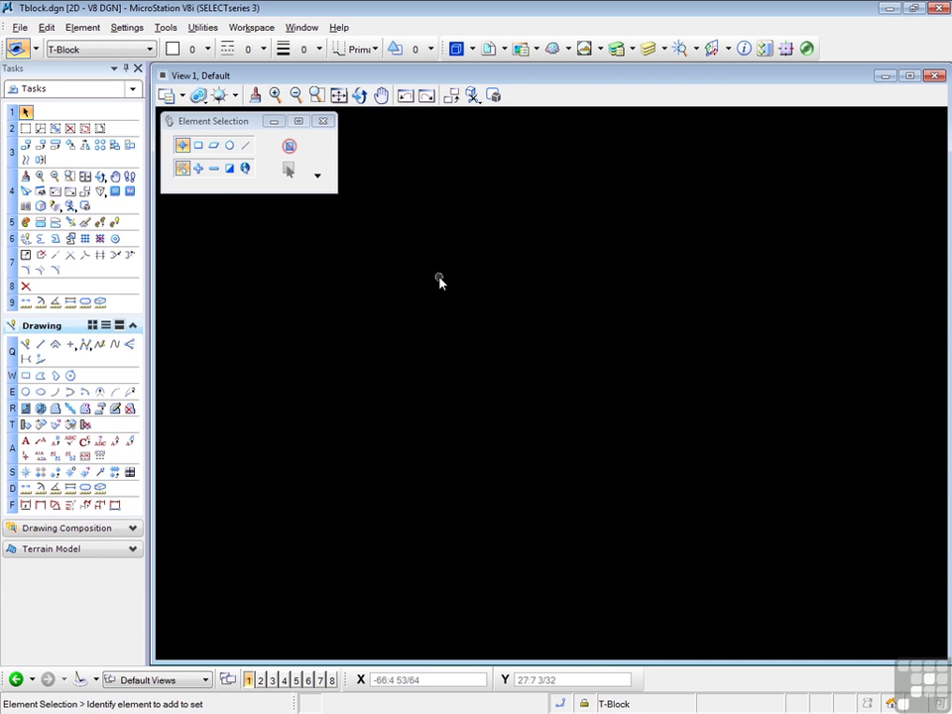
Step: Confirm Tblock.dgn's working units are feet and inches at 1/64 accuracy and save
{"action": "left_click", "coordinate": [128, 30]}
{"action": "left_click", "coordinate": [144, 129]}
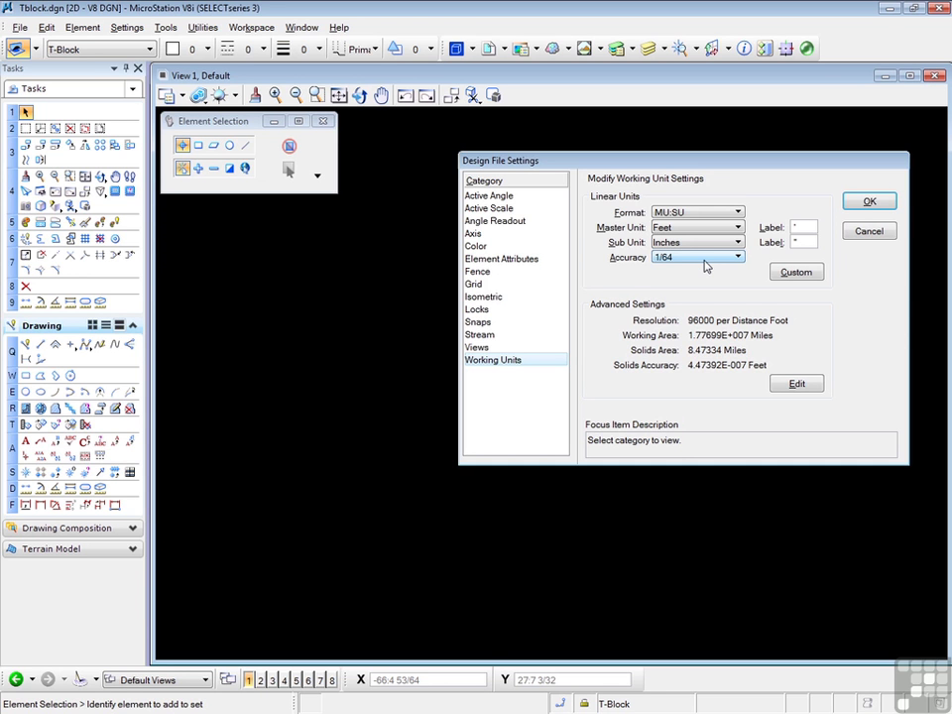
{"action": "left_click", "coordinate": [883, 202]}
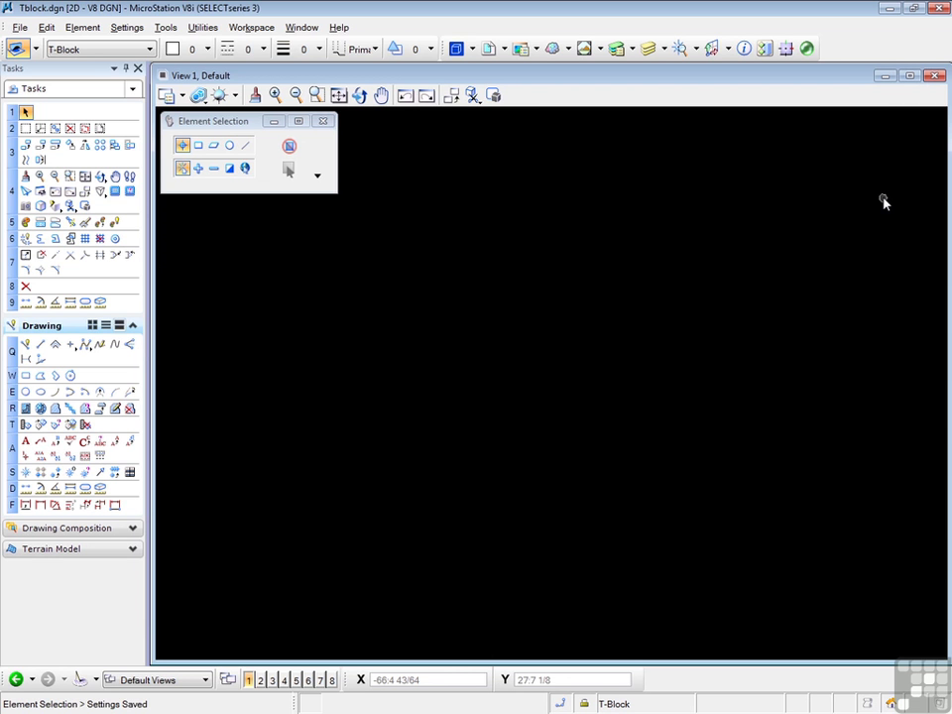
Step: Attach 1 mm.dgn to Tblock.dgn as a true-scale reference with logical name '1 mm sq'
{"action": "left_click", "coordinate": [489, 47]}
{"action": "left_click", "coordinate": [307, 524]}
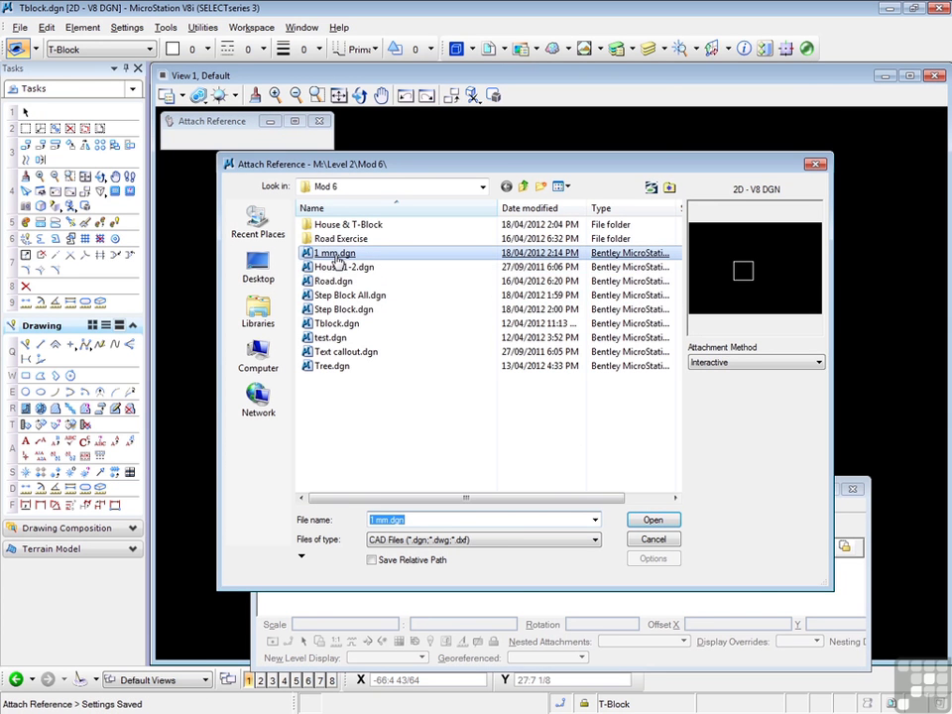
{"action": "double_click", "coordinate": [331, 252]}
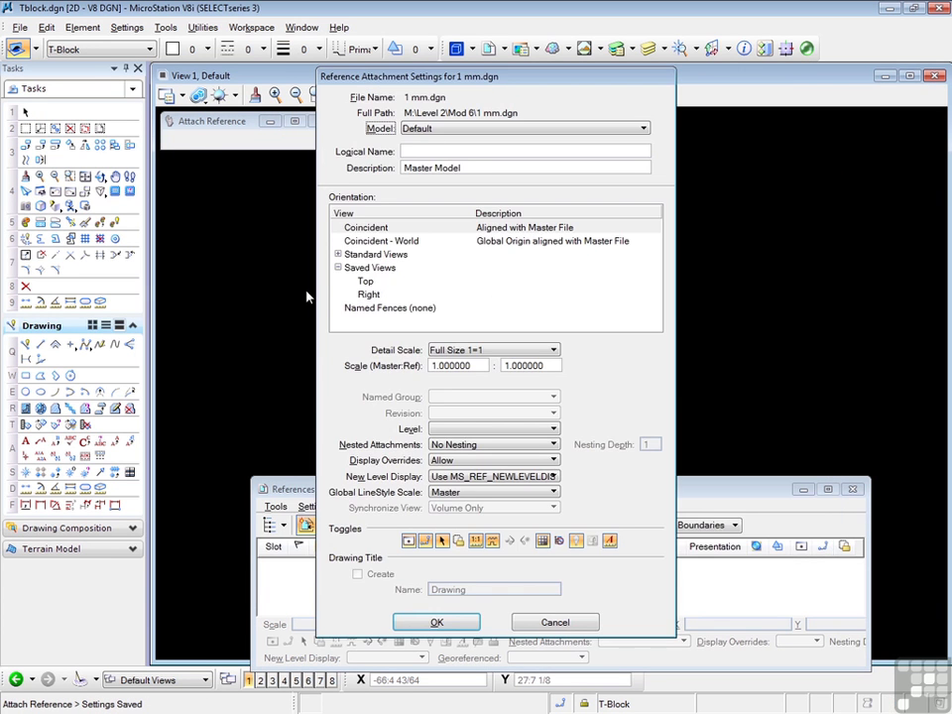
{"action": "left_click", "coordinate": [476, 541]}
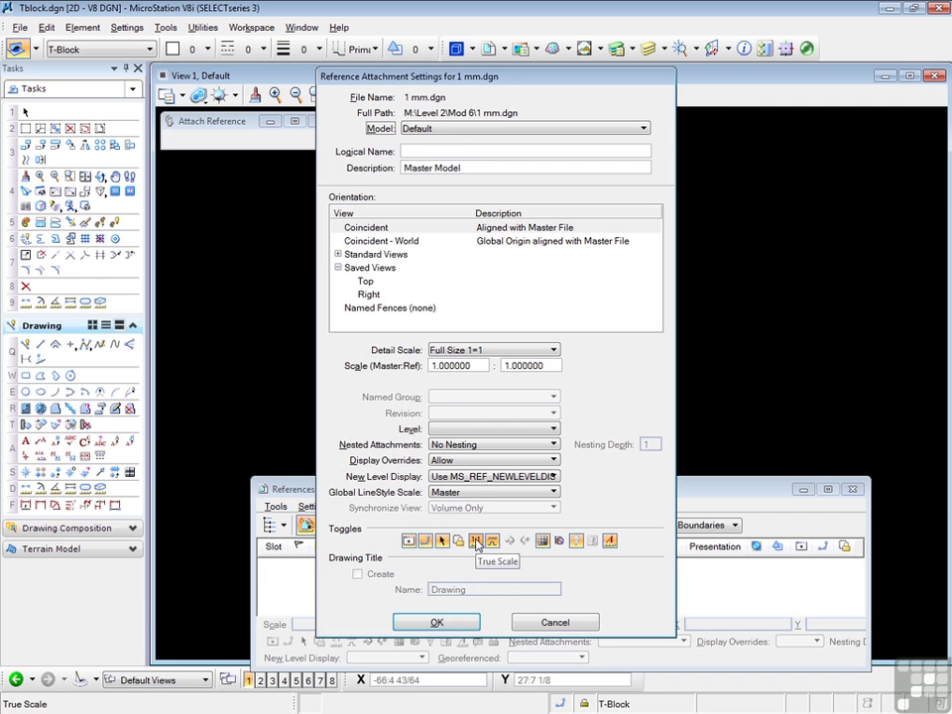
{"action": "left_click", "coordinate": [426, 151]}
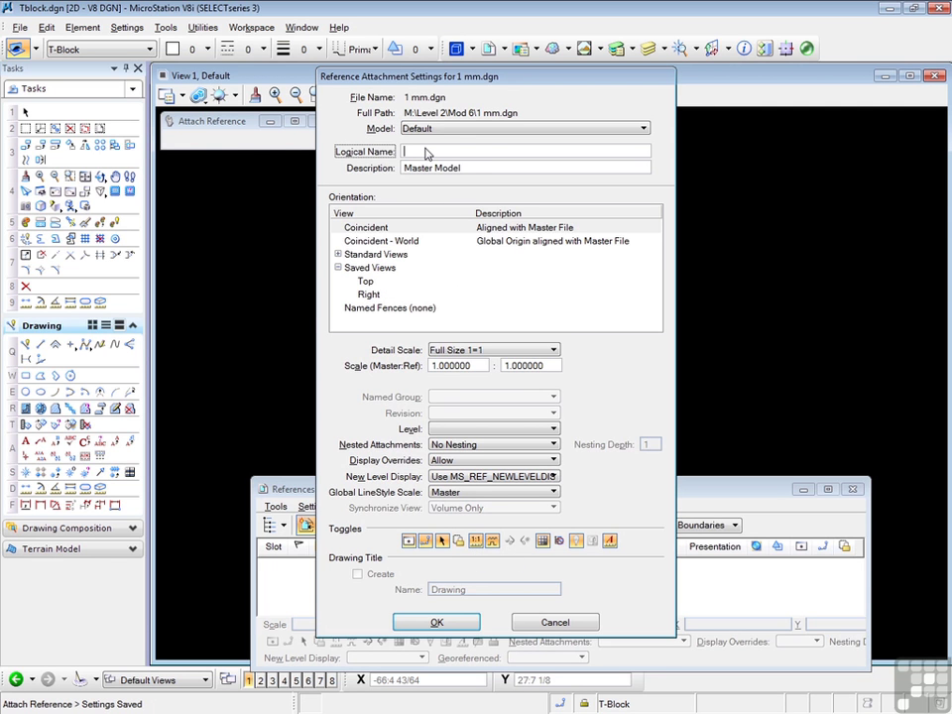
{"action": "type", "text": "1 mm sq"}
{"action": "left_click", "coordinate": [436, 622]}
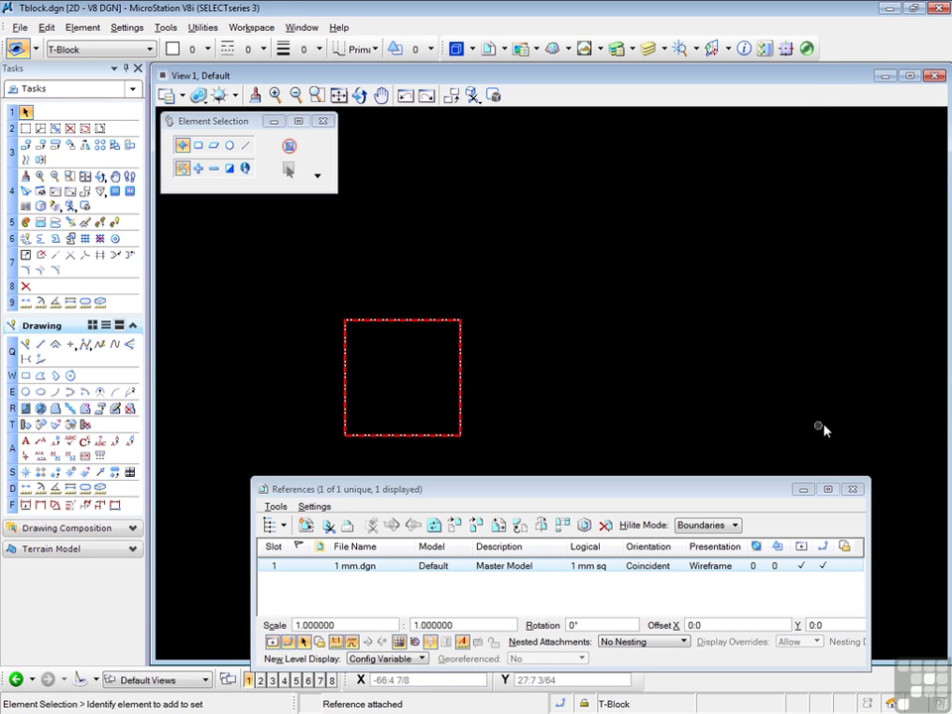
Step: Measure the referenced square's top edge with Place Line, reading only 0:0 3/64
{"action": "left_click", "coordinate": [853, 490]}
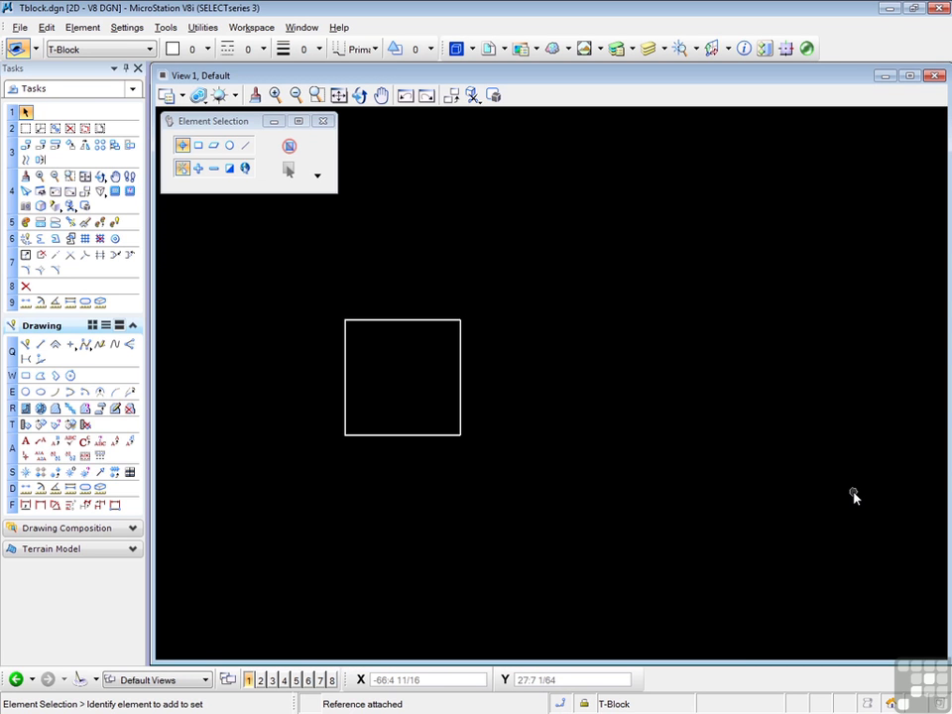
{"action": "left_click", "coordinate": [40, 345]}
{"action": "left_click", "coordinate": [344, 319]}
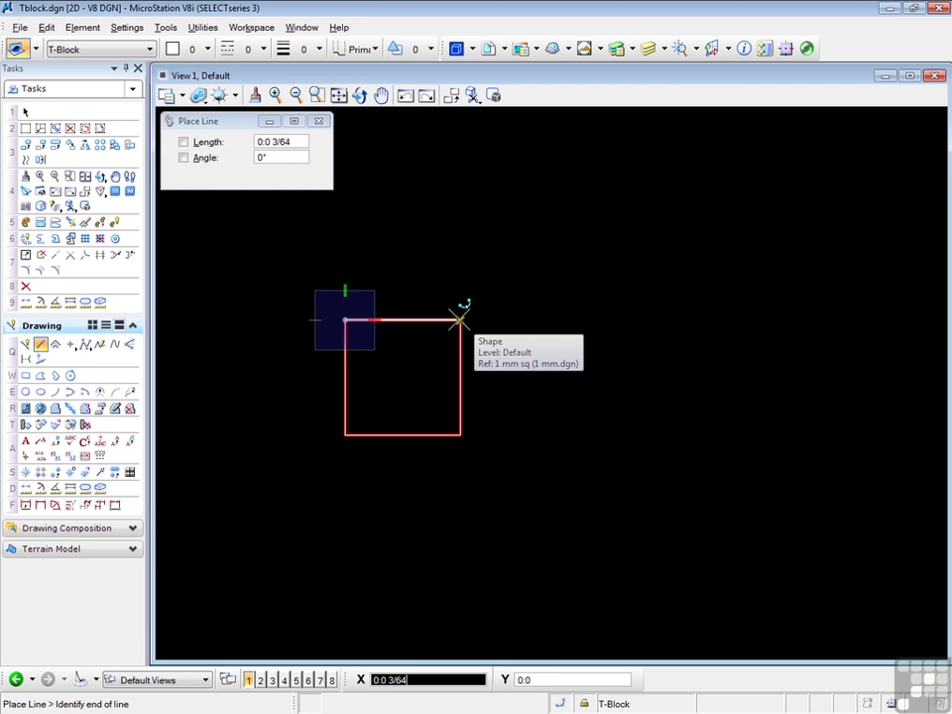
Step: Reset the measuring line and change Tblock.dgn's working-unit accuracy from 1/64 to 0.12345
{"action": "right_click", "coordinate": [434, 285]}
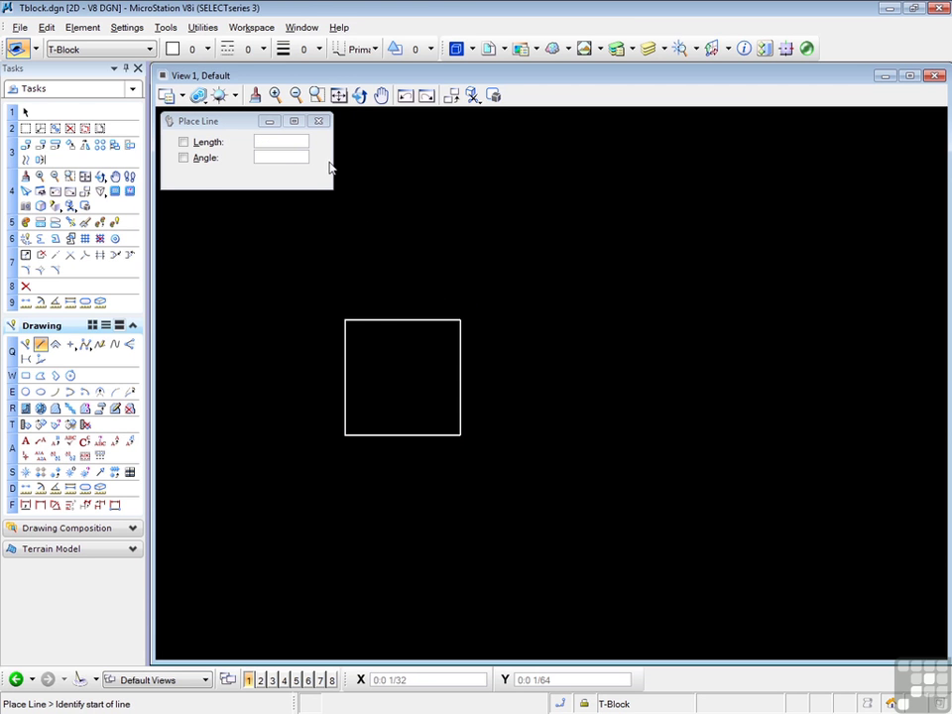
{"action": "left_click", "coordinate": [128, 28]}
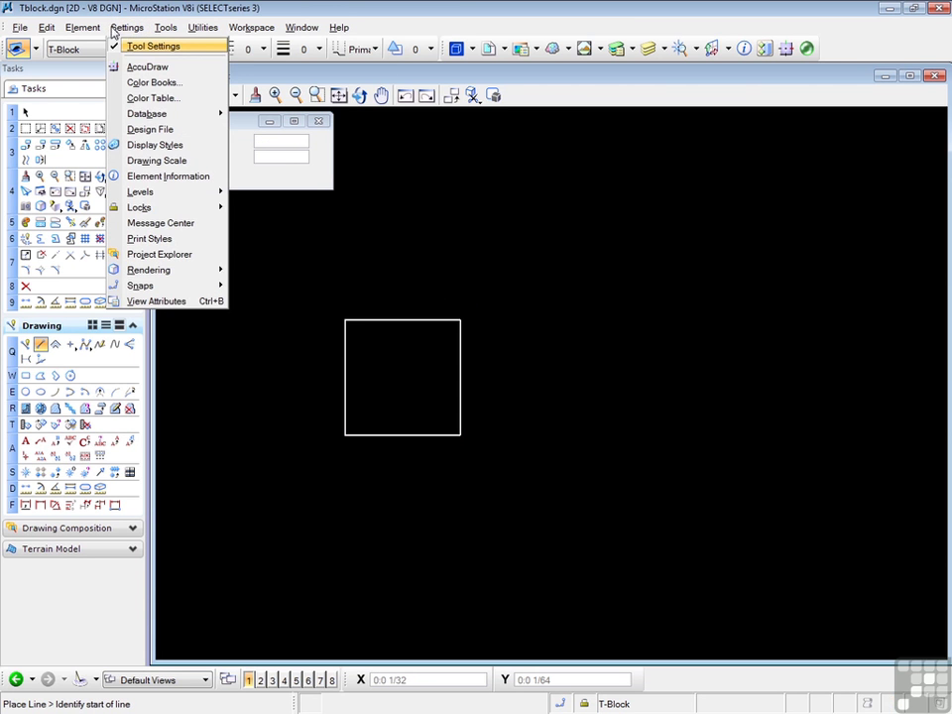
{"action": "left_click", "coordinate": [150, 129]}
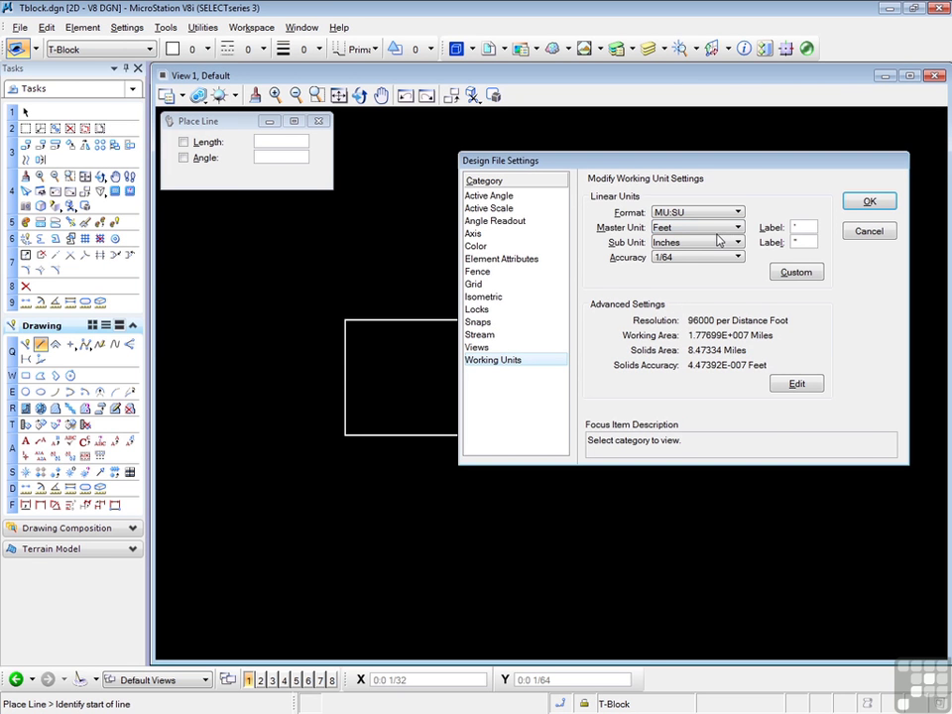
{"action": "left_click", "coordinate": [699, 257]}
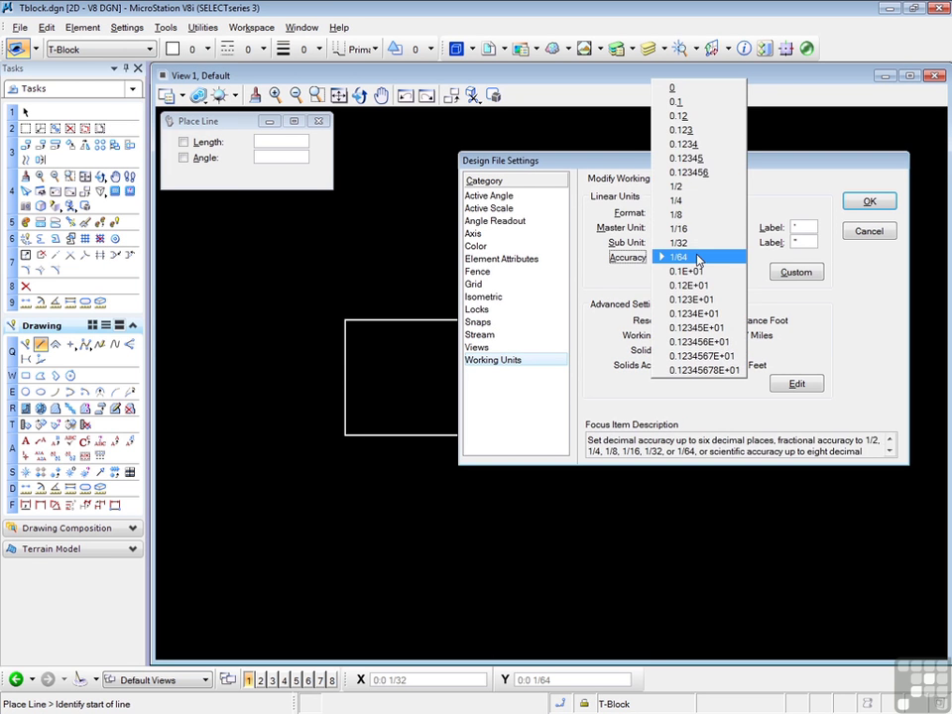
{"action": "left_click", "coordinate": [689, 162]}
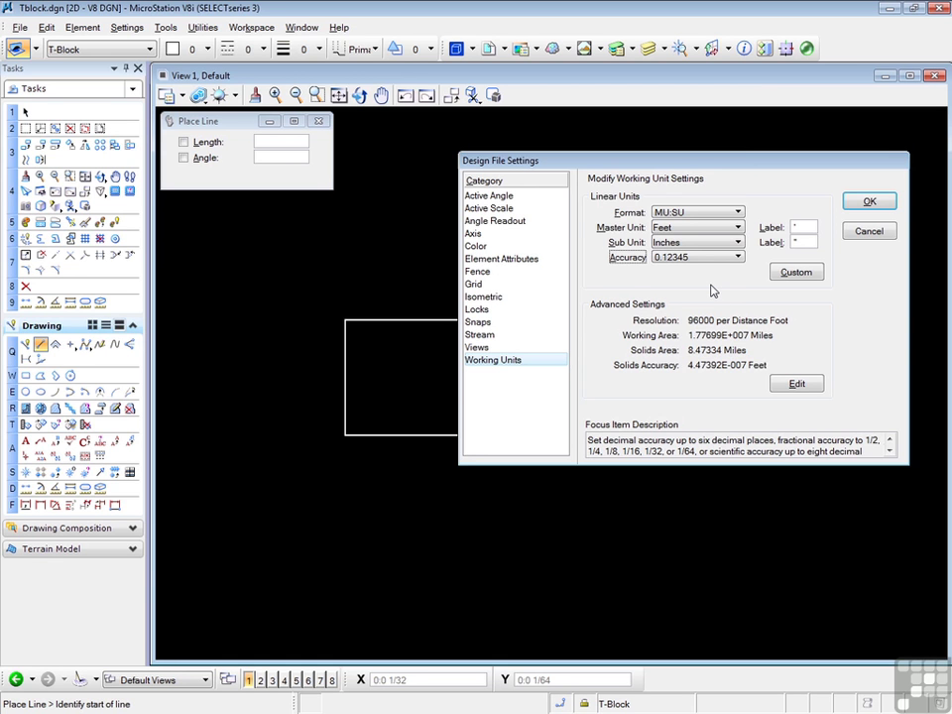
Step: Save Tblock.dgn's accuracy setting and start a measuring line at the square's top-left corner
{"action": "left_click", "coordinate": [864, 203]}
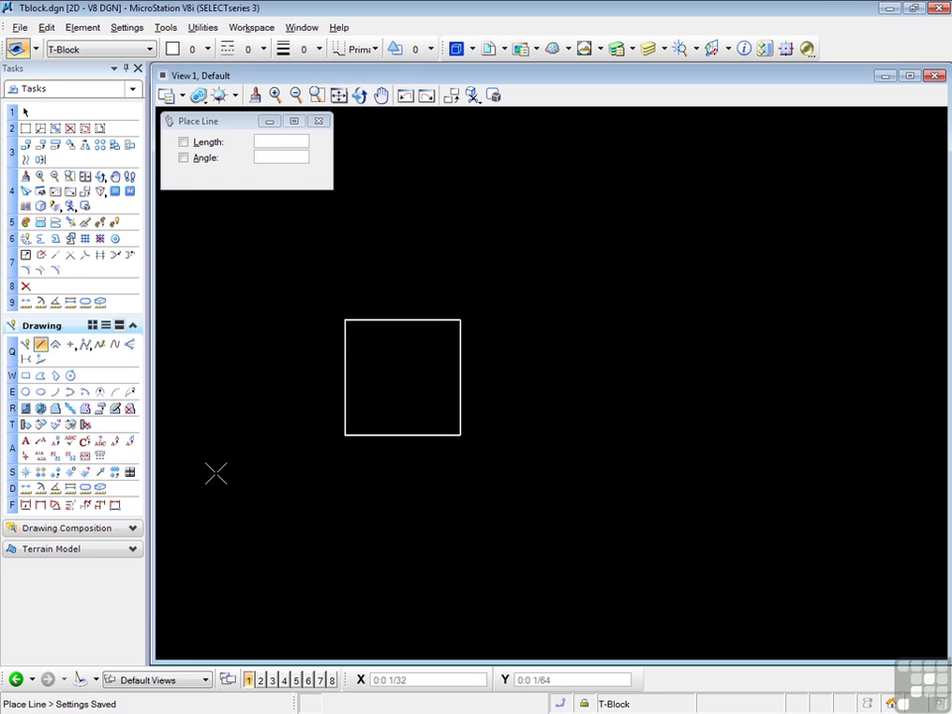
{"action": "left_click", "coordinate": [345, 319]}
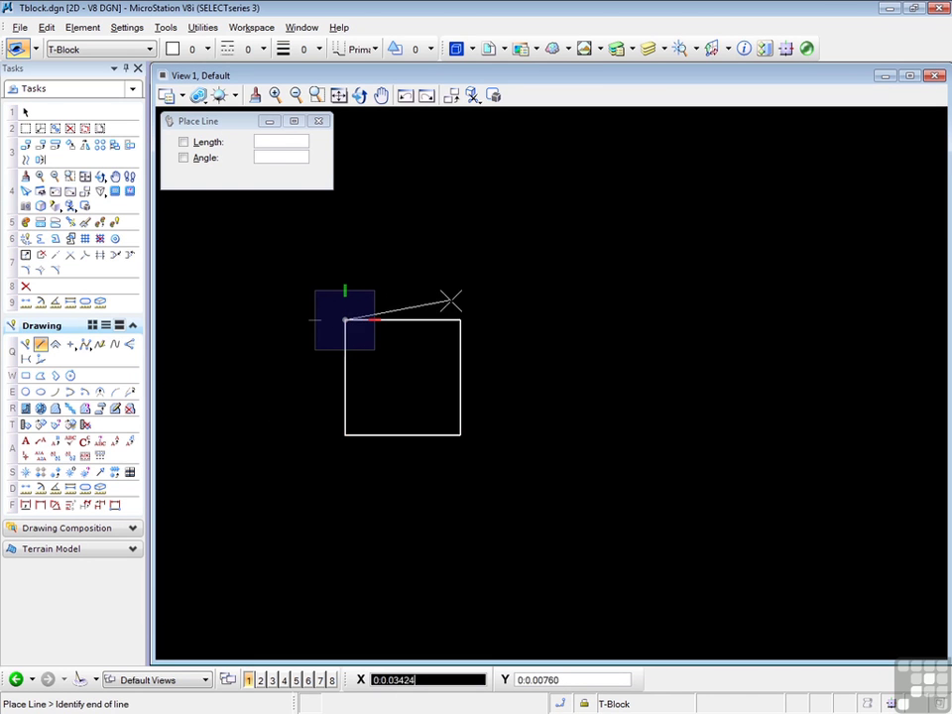